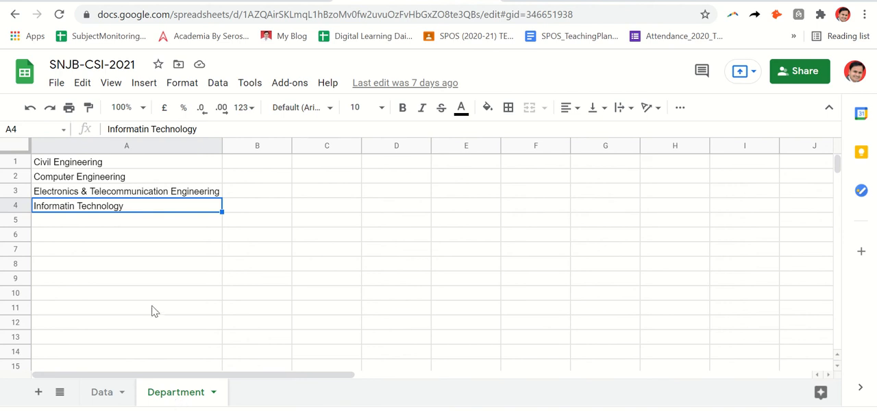
Step: Enter a formula in cell B13 of the Data sheet that references cell A1 of the Department sheet
click(104, 164)
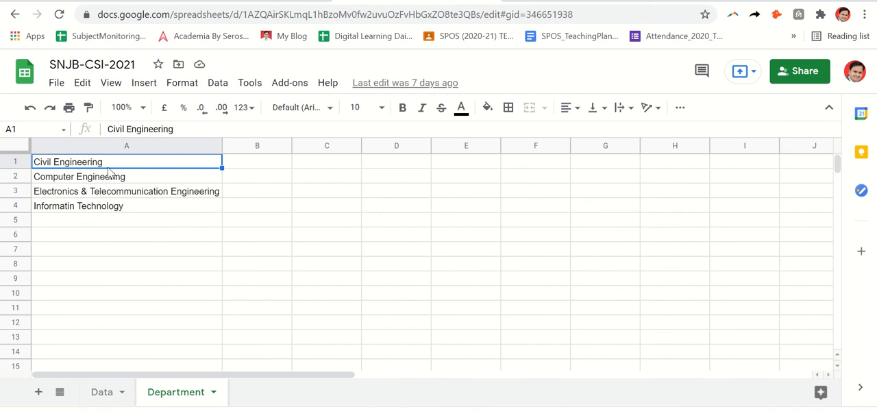
click(105, 394)
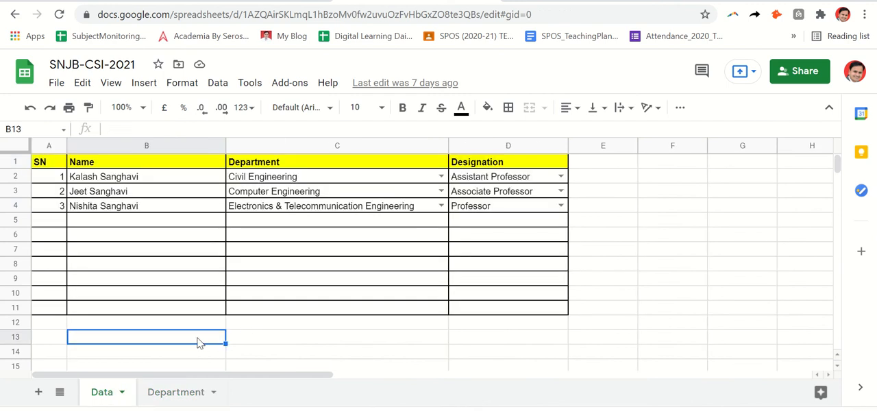
text(=)
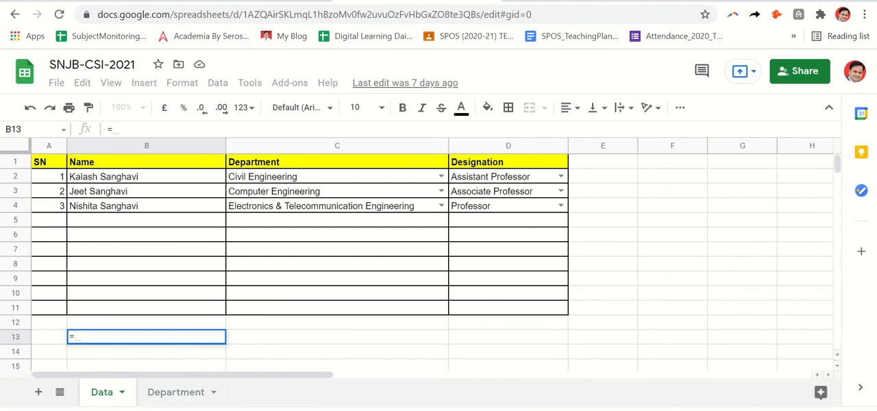
click(181, 396)
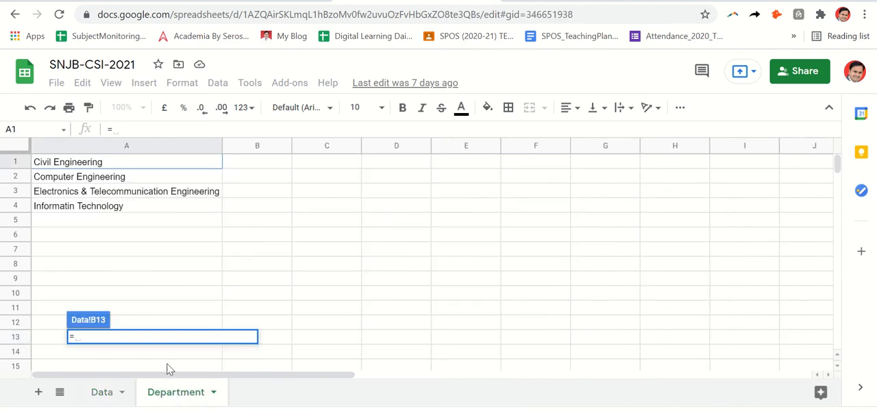
click(115, 164)
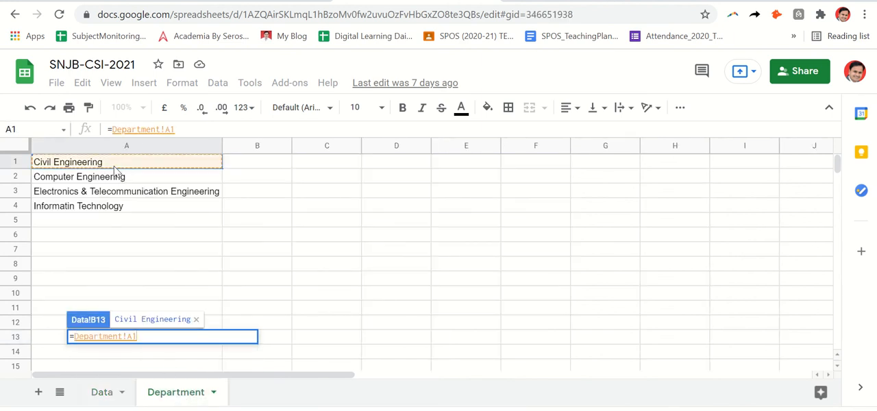
key(Return)
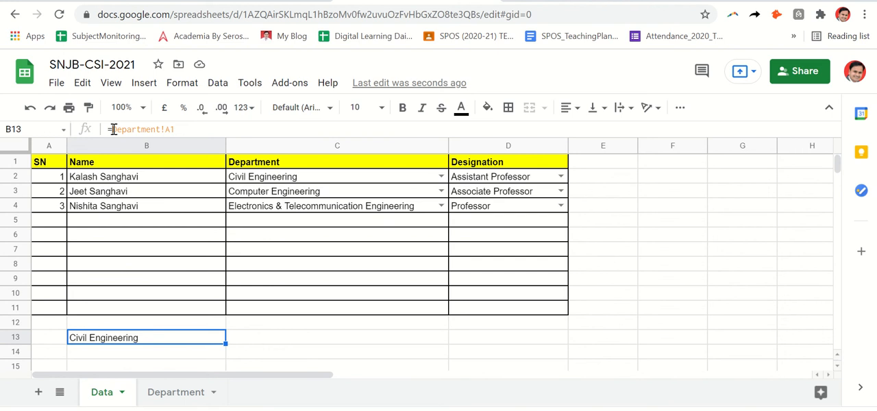
Step: Examine the Department!A1 reference inside the formula of cell B13, leaving the formula as it is
drag(114, 129, 181, 129)
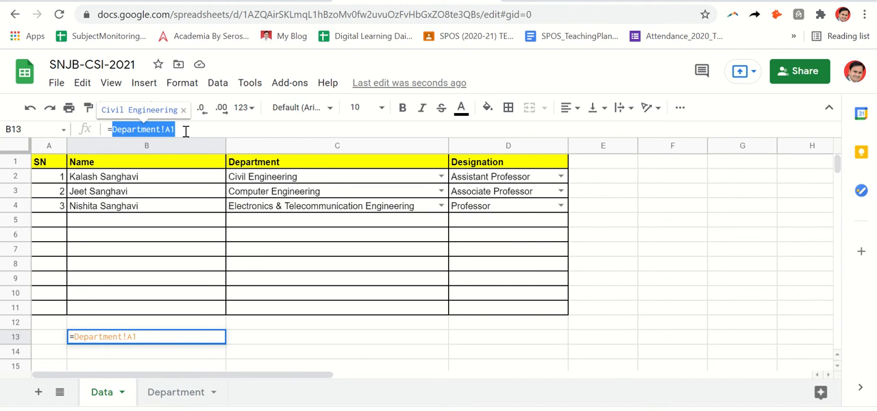
key(Return)
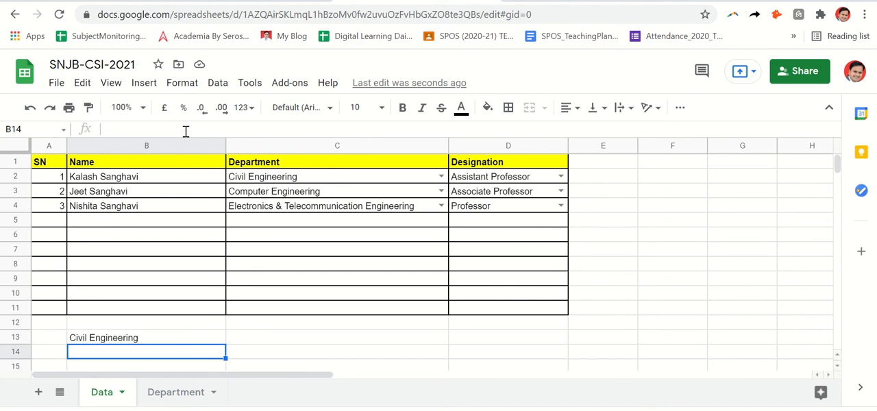
key(Up)
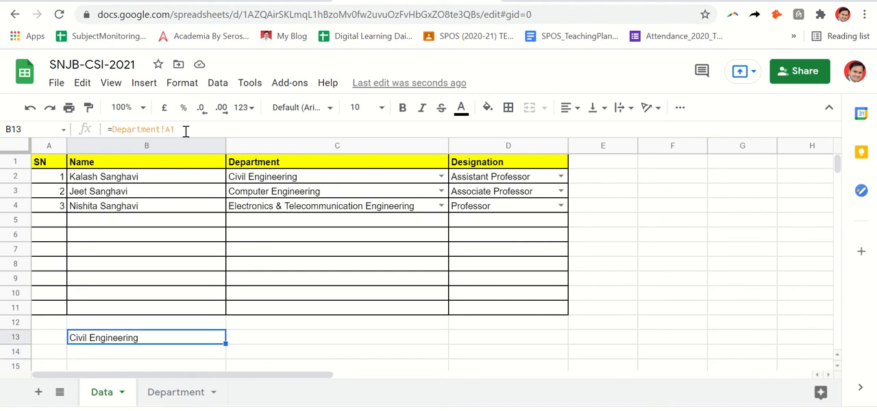
Step: Change cell A1 of the Department sheet to "Civil Engineering New" and check the linked cell on the Data sheet
click(182, 396)
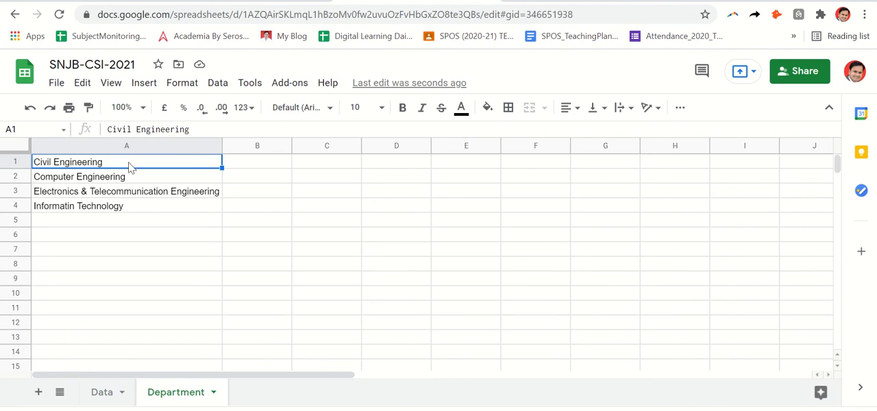
double_click(129, 163)
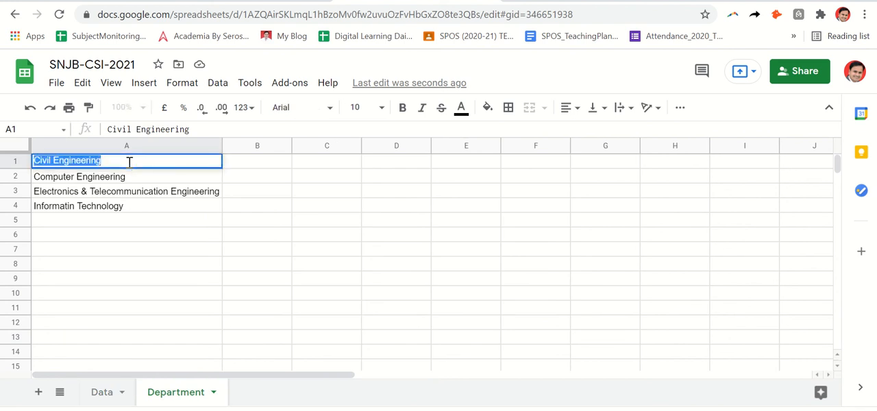
click(129, 162)
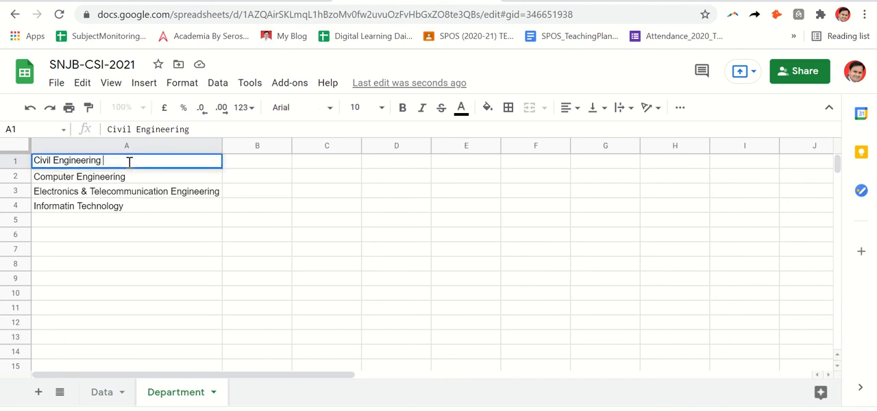
text(New)
key(Return)
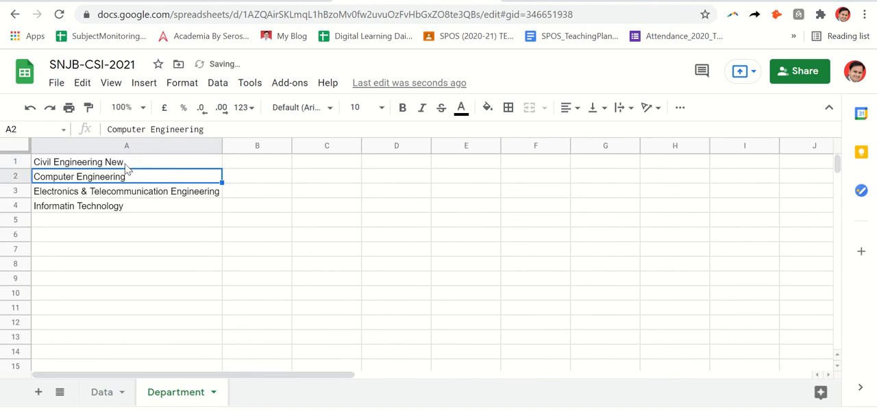
click(95, 392)
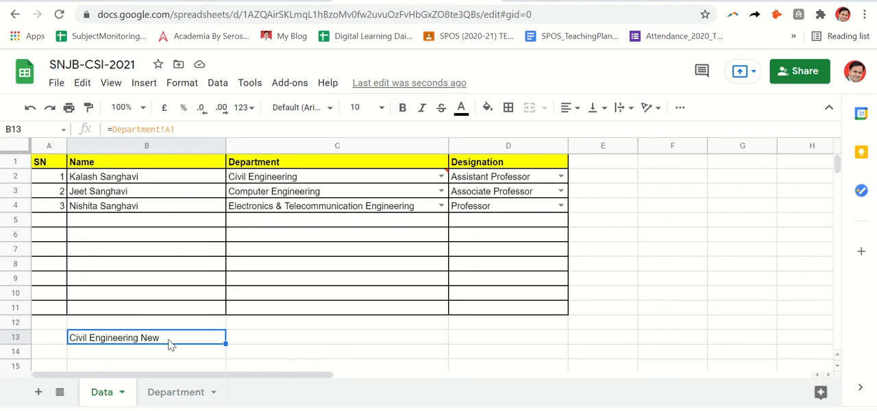
Step: Remove the word "New" from cell A1 of the Department sheet so it reads "Civil Engineering"
click(170, 396)
double_click(136, 165)
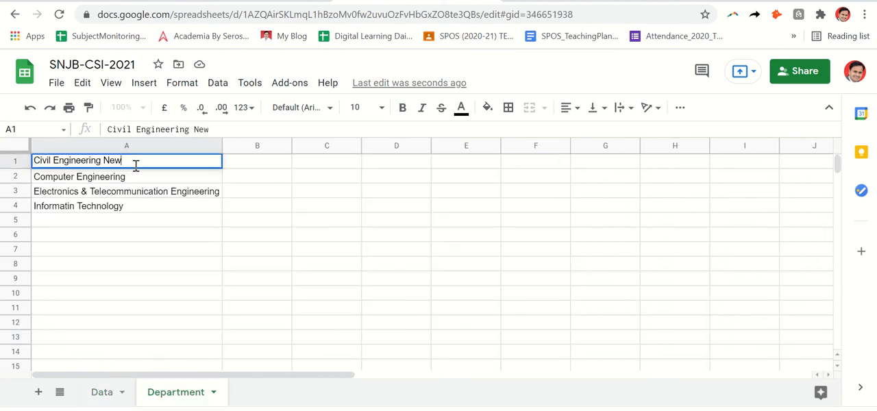
triple_click(136, 165)
click(135, 166)
key(BackSpace)
key(BackSpace)
key(BackSpace)
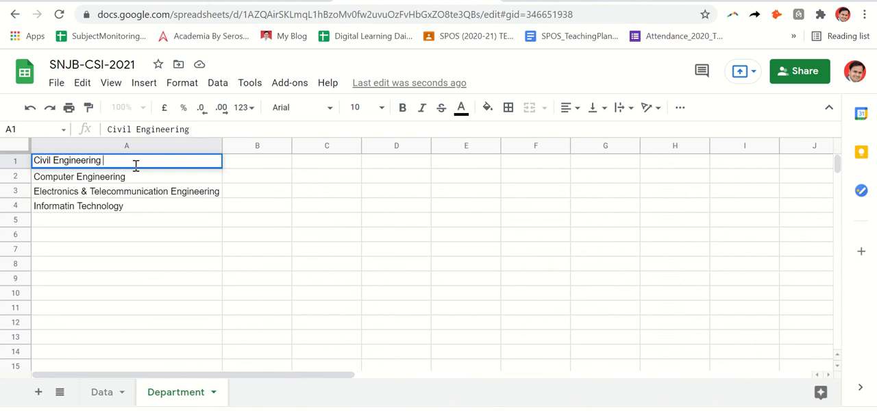
key(Return)
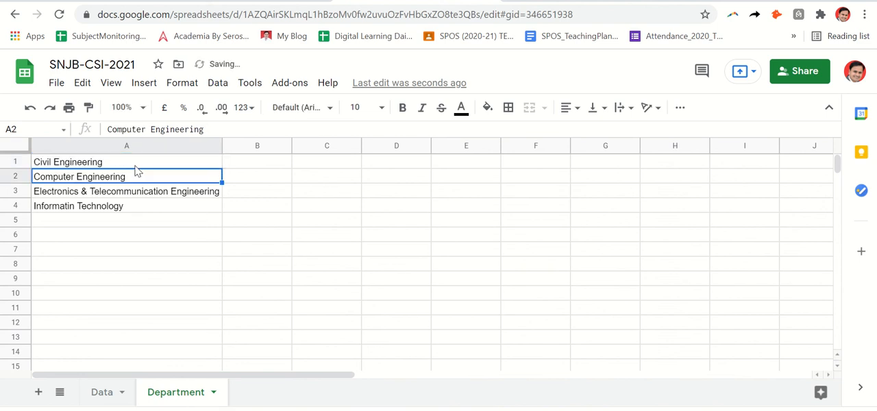
Step: Return to the Data sheet and clear the linked formula from cell B13
click(102, 394)
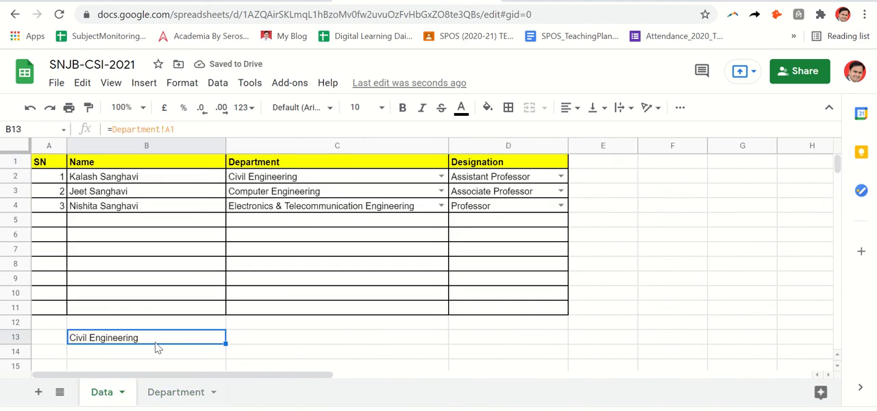
key(Delete)
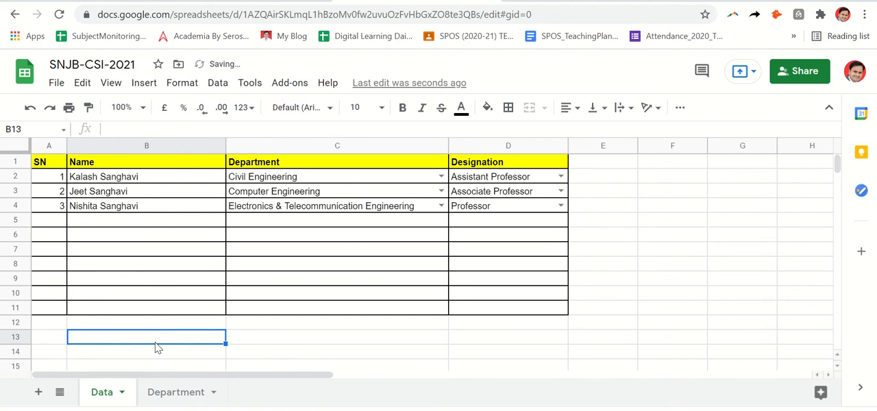
click(354, 323)
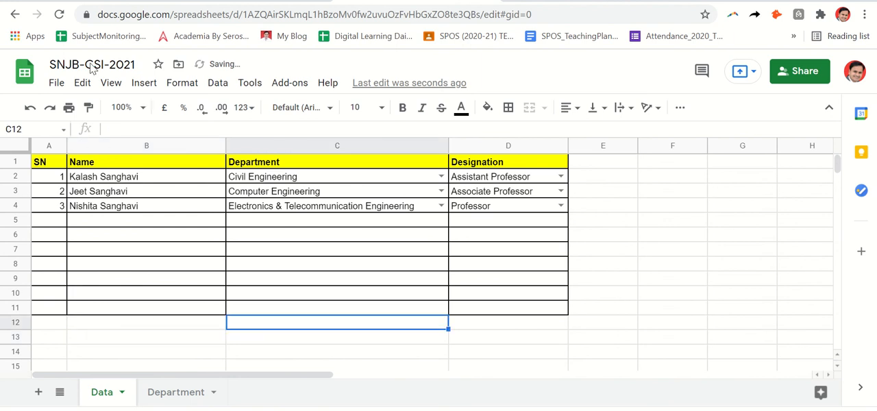
Step: Create a new blank spreadsheet and name it "Import"
click(57, 82)
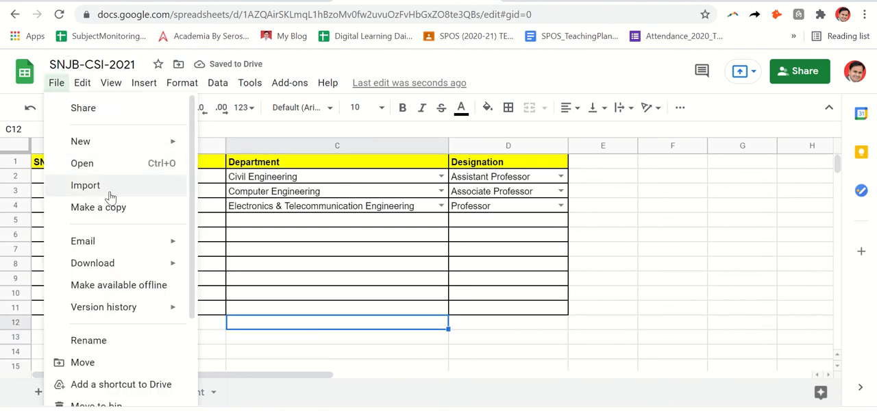
mouse_move(180, 143)
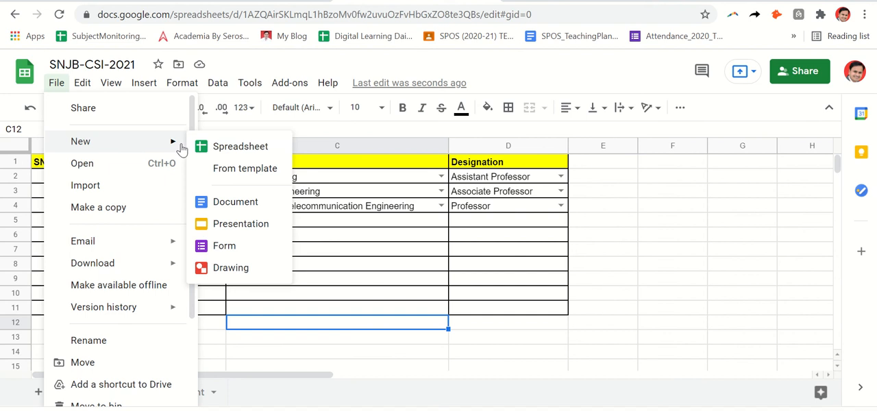
click(218, 148)
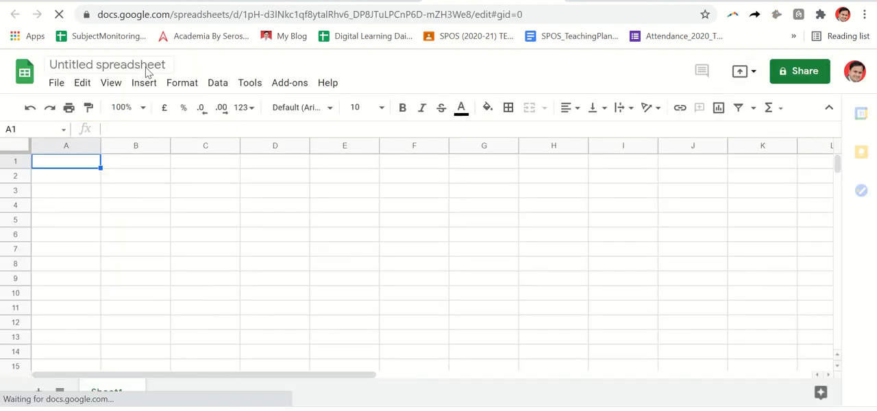
click(146, 67)
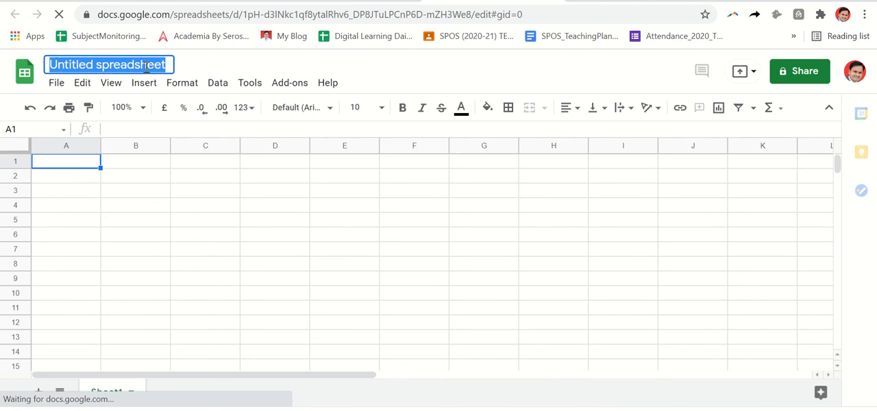
text(Import)
key(Return)
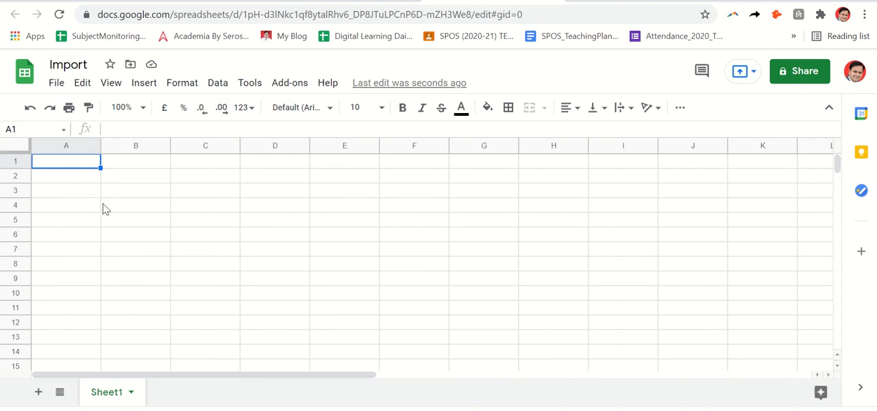
Step: Begin a formula in cell A1 of the Import spreadsheet with "=importarange("
text(=)
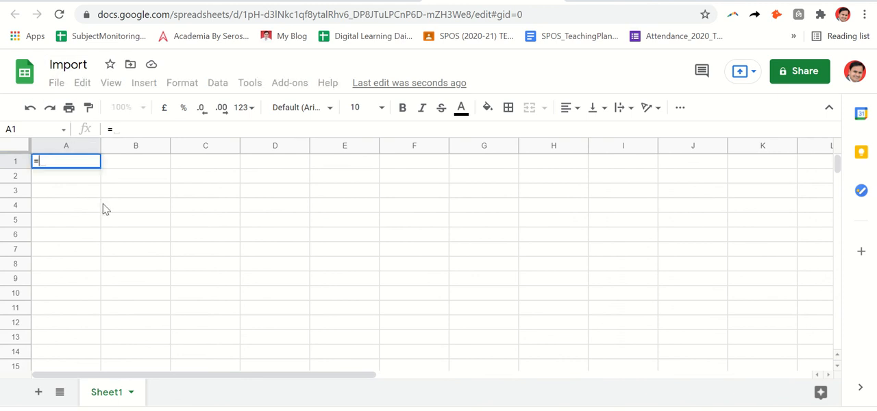
text(impor)
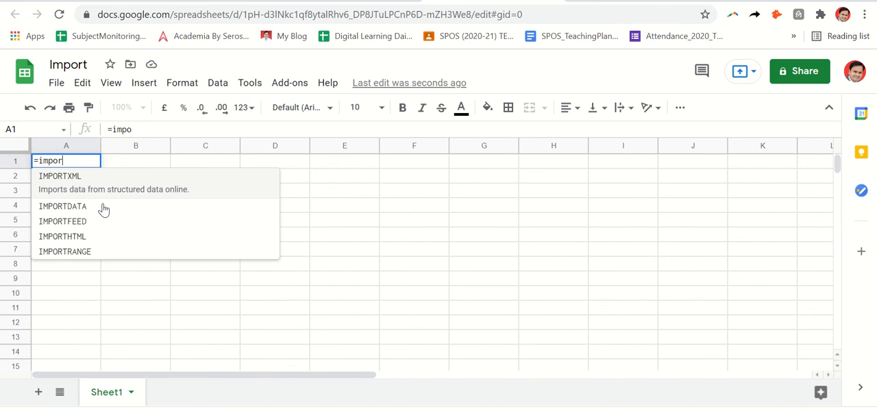
text(y=)
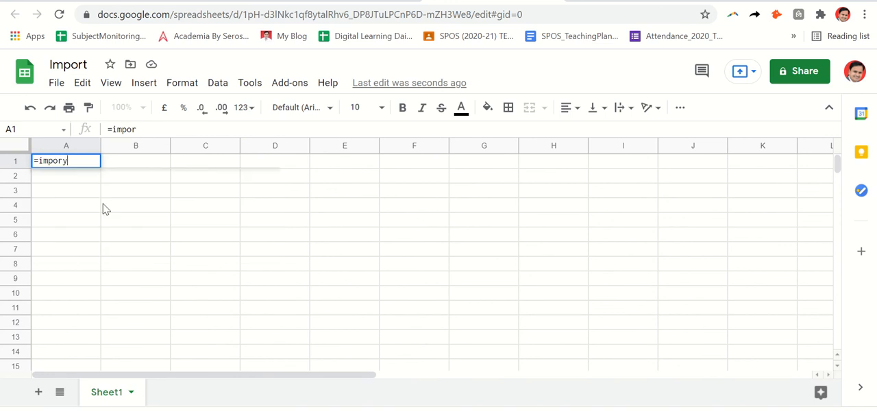
key(BackSpace)
key(BackSpace)
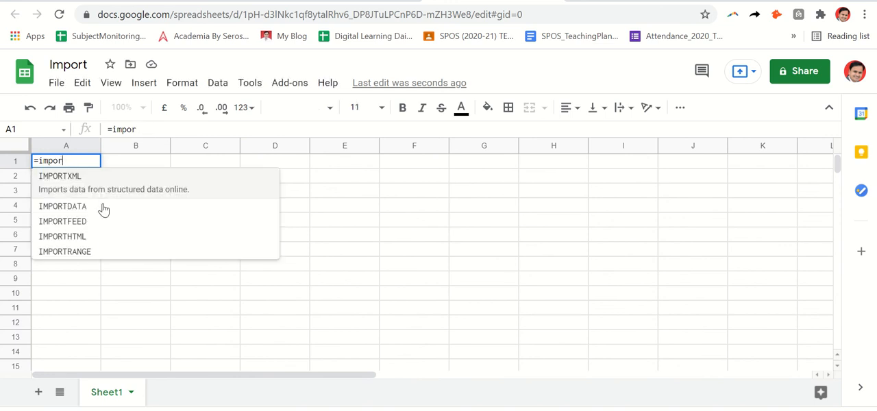
text(tarnge)
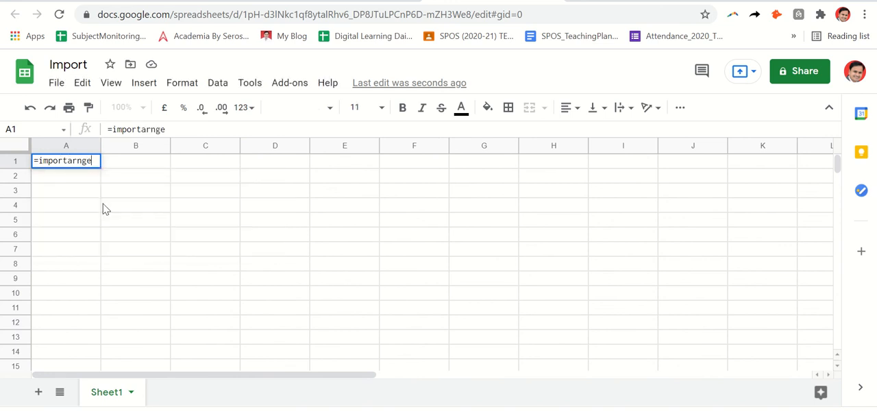
key(BackSpace)
key(BackSpace)
key(BackSpace)
text(ange()
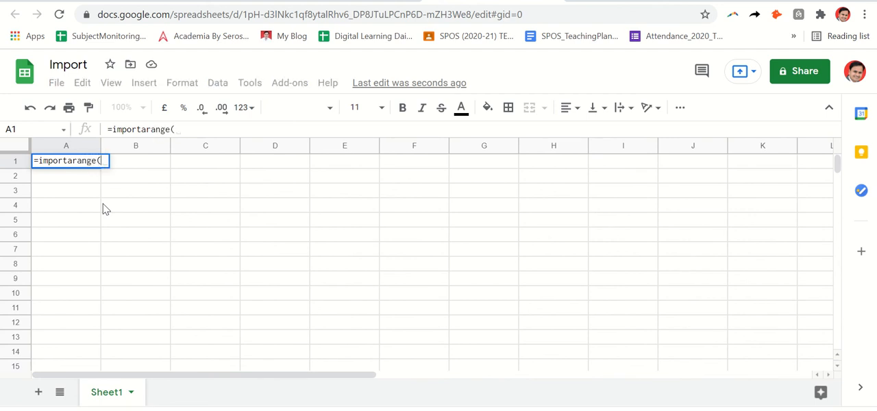
text(")
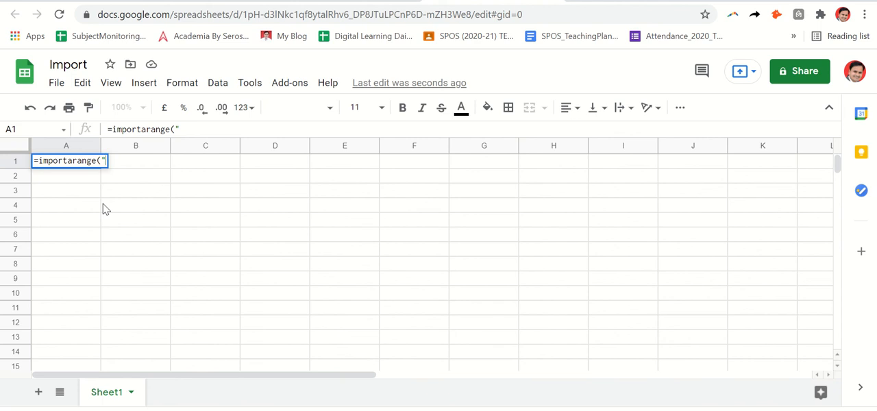
text(")
text(,)
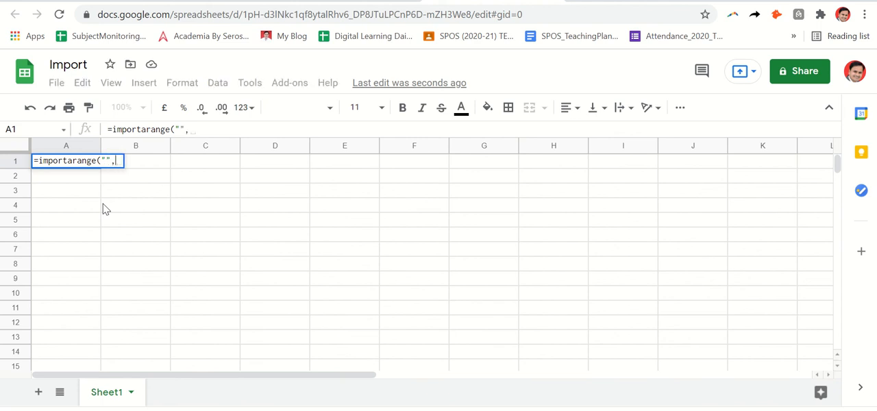
text("")
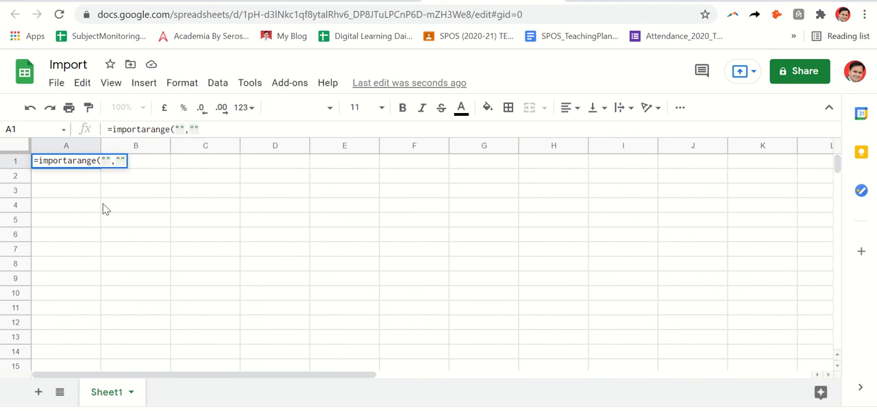
text())
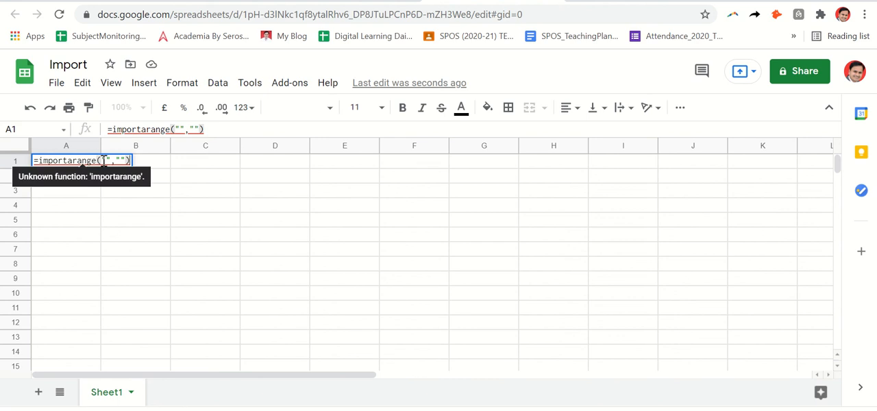
Step: Copy the SNJB-CSI-2021 spreadsheet's URL and paste it between the first pair of quotes in the Import spreadsheet's A1 formula
click(106, 159)
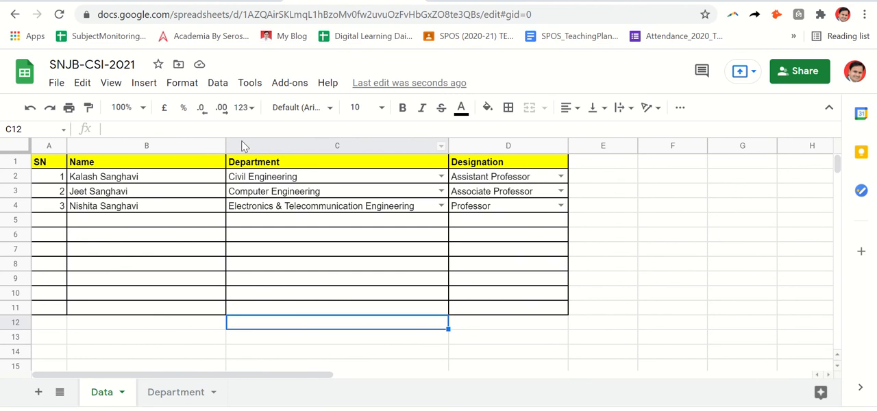
click(303, 20)
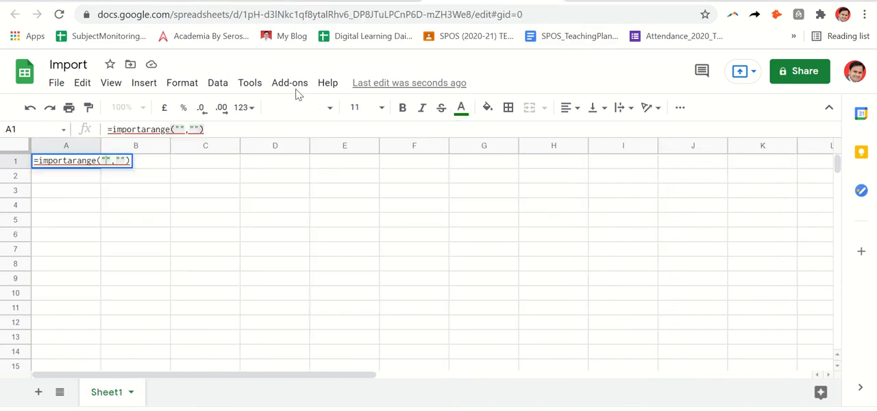
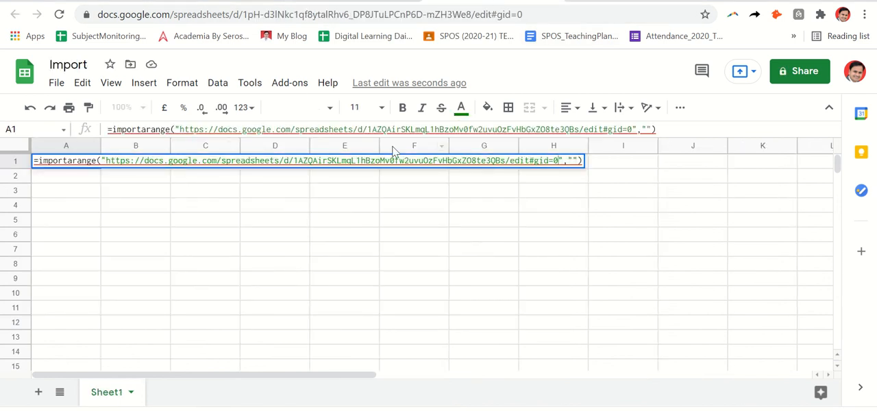
Step: Fill in "Data!A1:D4" as the second argument of the A1 formula, checking the source sheet for the range, and commit the formula
click(576, 159)
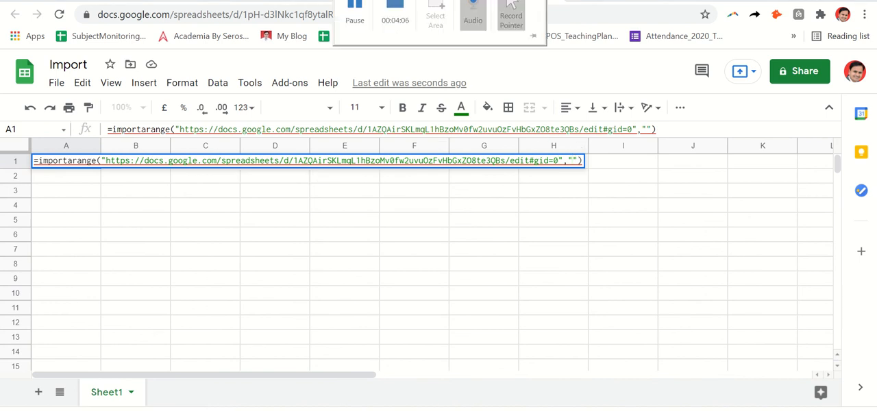
click(308, 1)
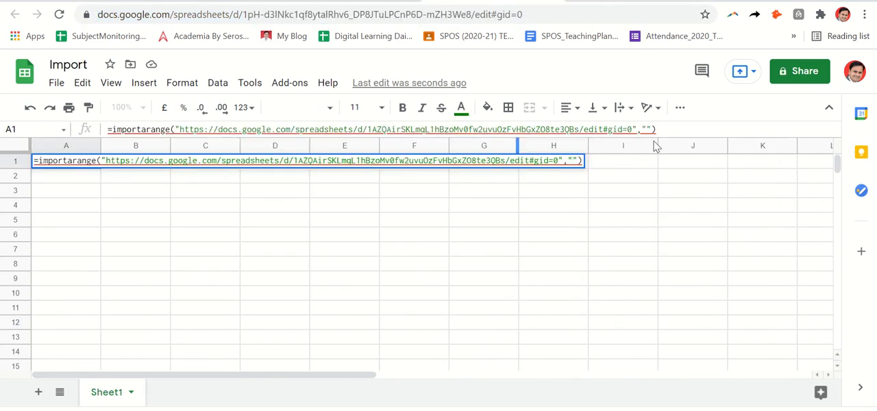
text(Data)
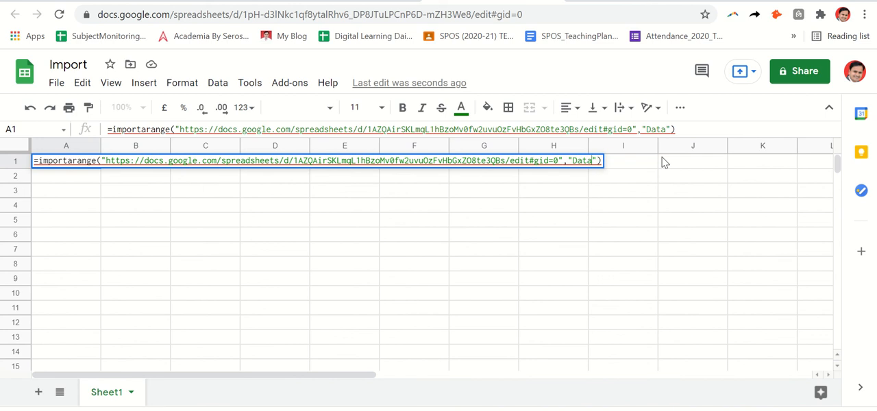
text(!A1)
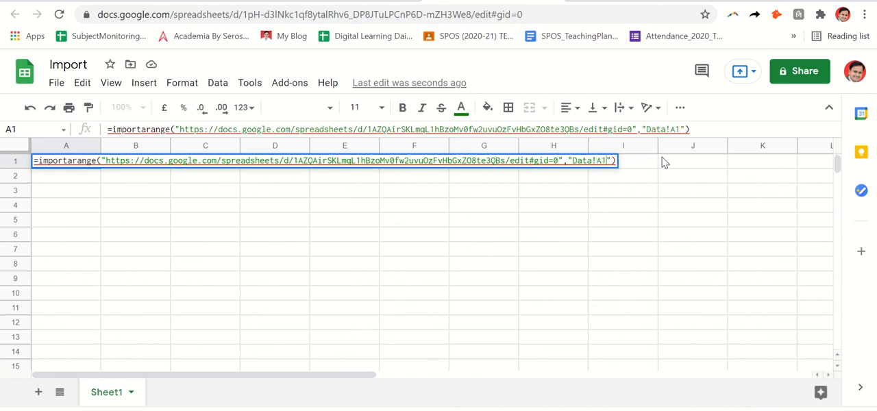
text(:D4)
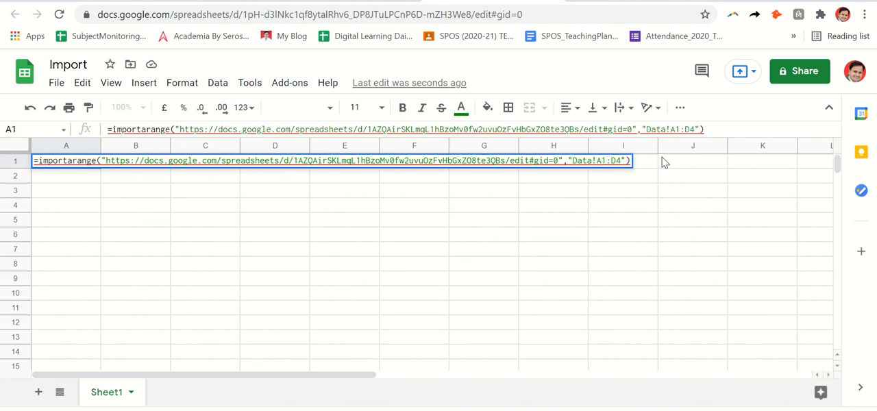
key(Return)
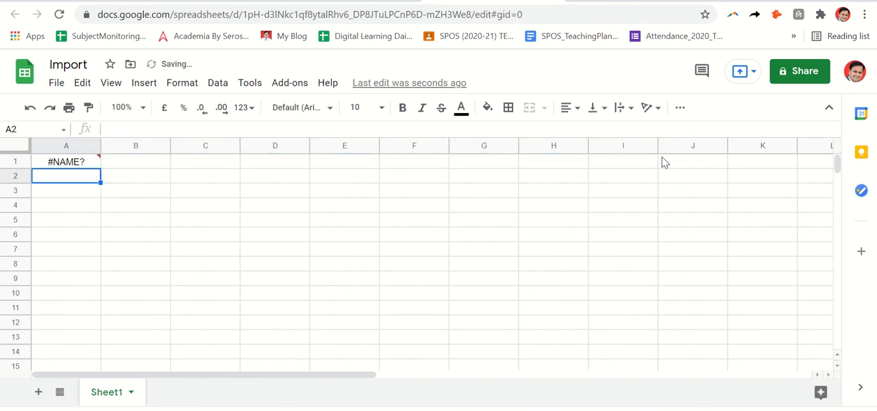
Step: Correct the function name in A1 to IMPORTRANGE and allow access to the source spreadsheet
click(93, 167)
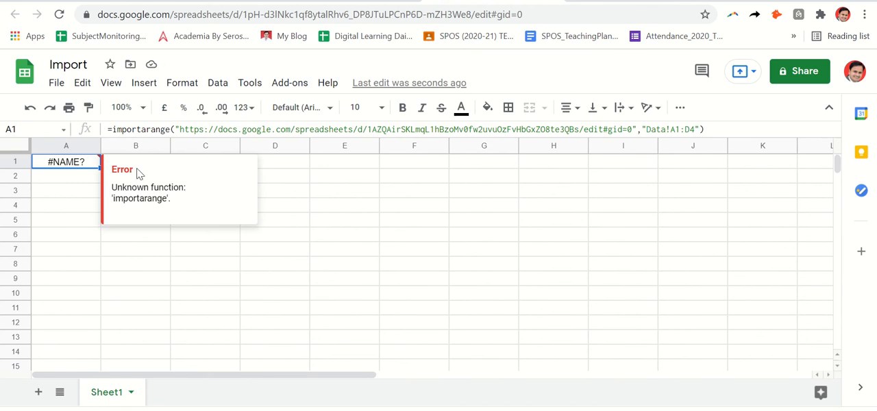
click(148, 129)
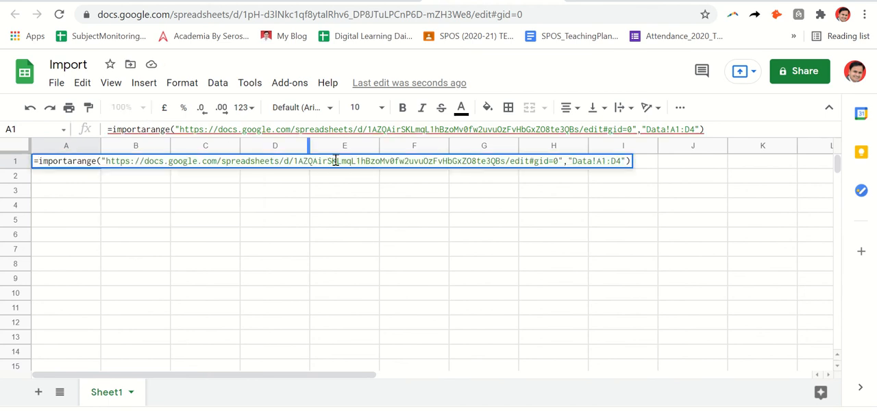
key(BackSpace)
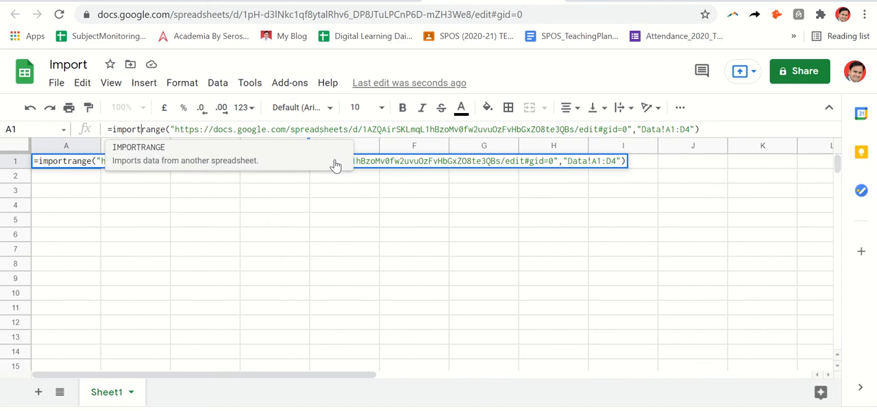
click(334, 164)
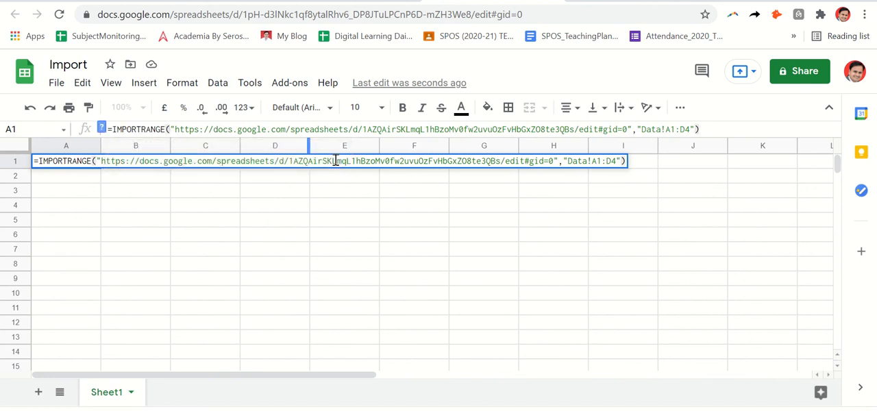
click(713, 130)
key(Return)
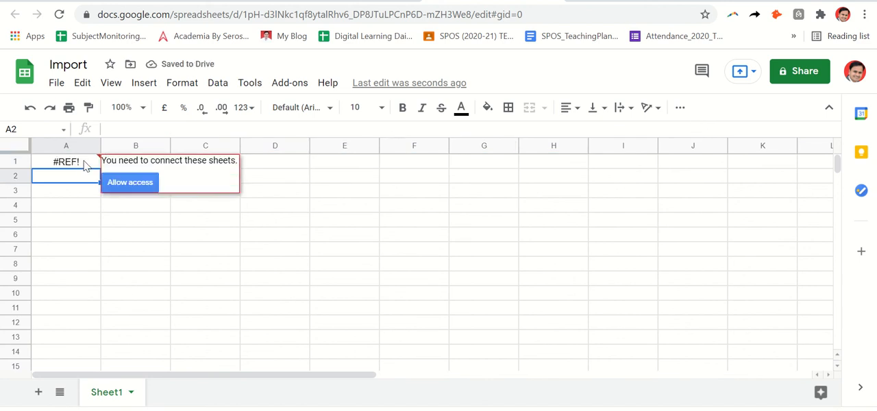
click(130, 183)
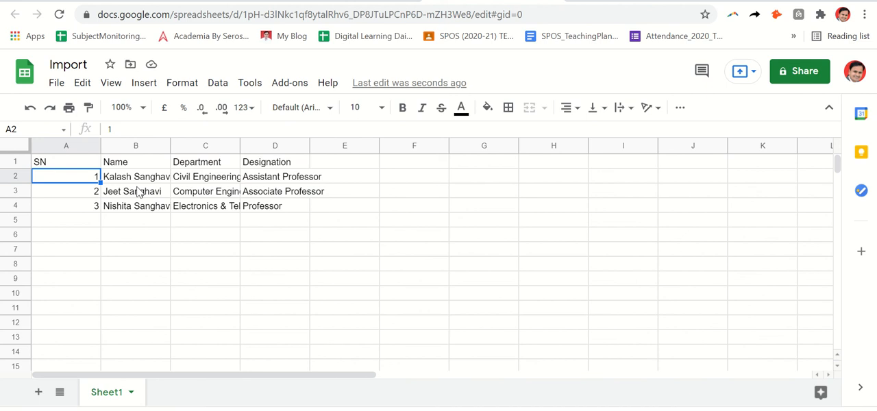
Step: Compare the imported table with the Data sheet of the SNJB-CSI-2021 spreadsheet, and return to the Import spreadsheet
mouse_move(374, 3)
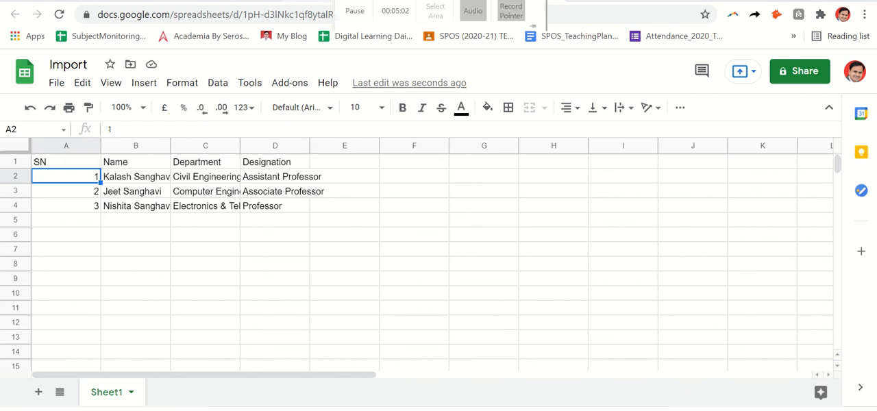
click(274, 1)
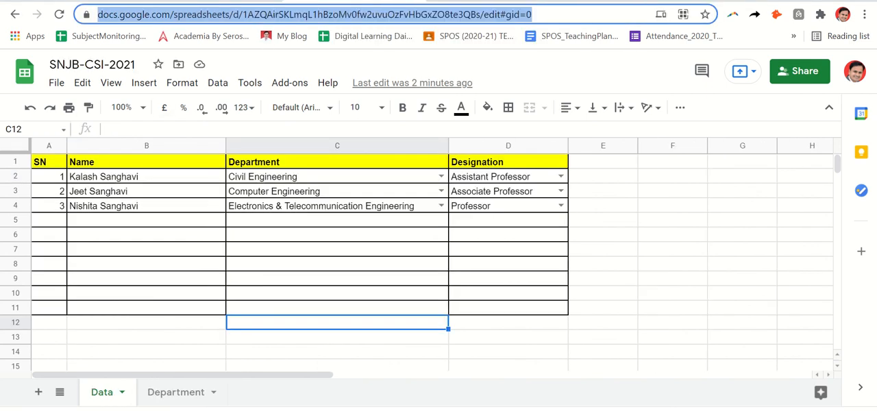
click(274, 2)
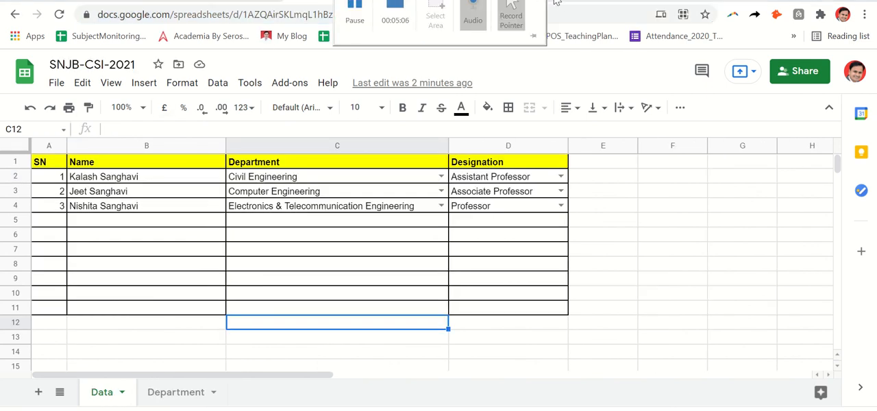
click(499, 2)
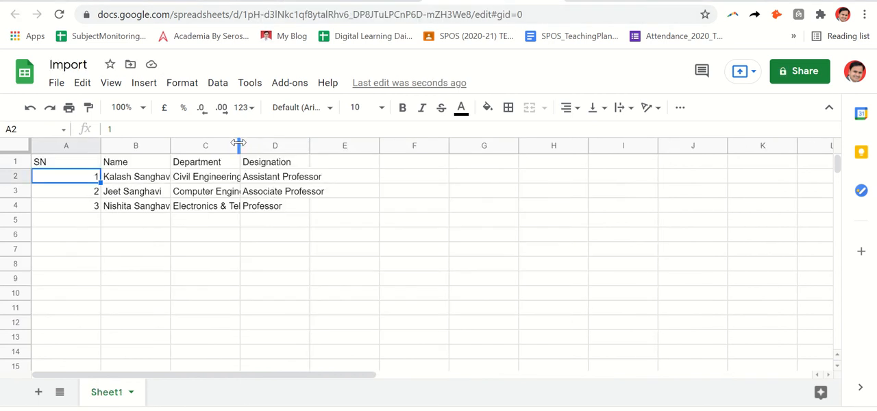
Step: Widen the Department and Name columns of the imported table
drag(240, 143, 316, 144)
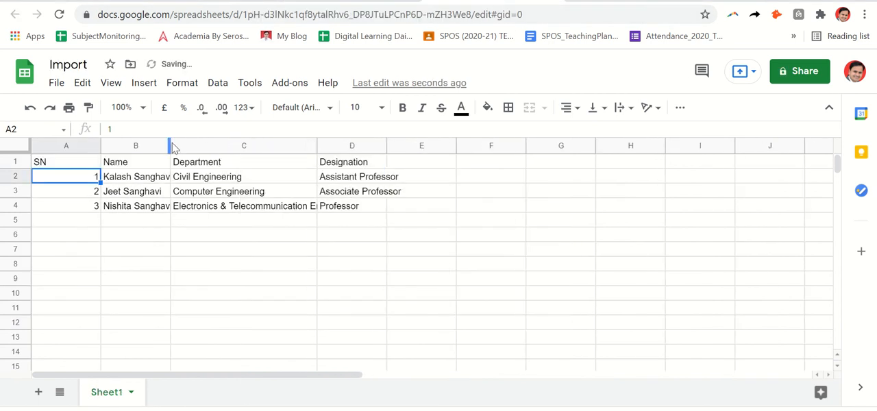
drag(171, 145, 236, 148)
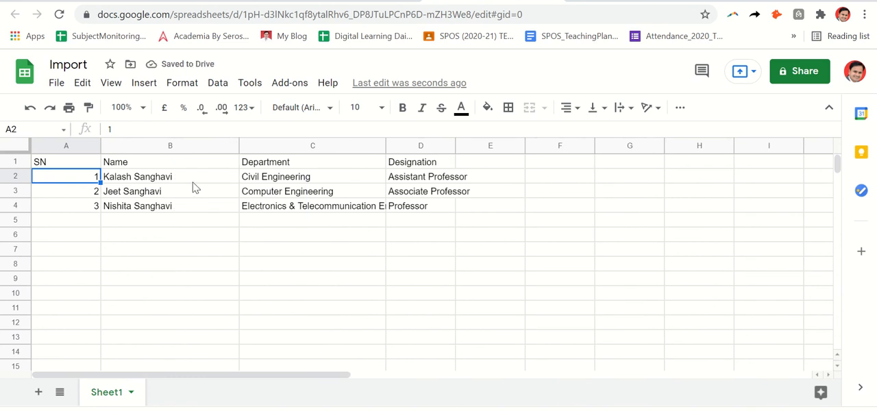
Step: Check imported cell C2, and set the Department in C2 of the SNJB-CSI-2021 Data sheet to "Informatin Technology"
click(273, 182)
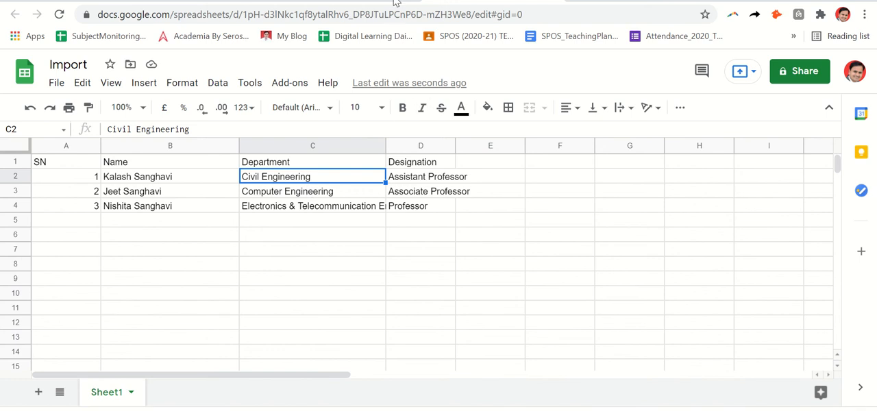
click(308, 0)
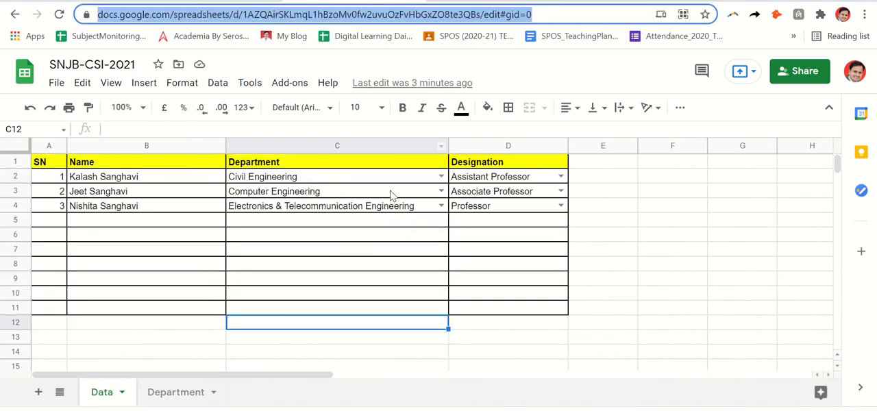
click(441, 176)
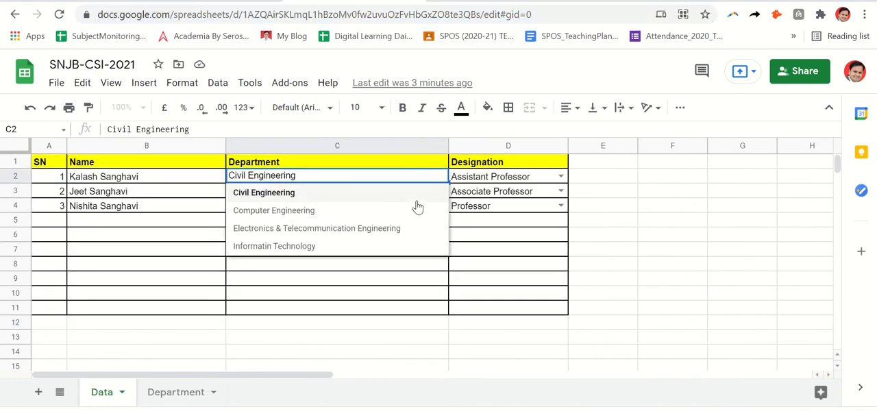
click(403, 247)
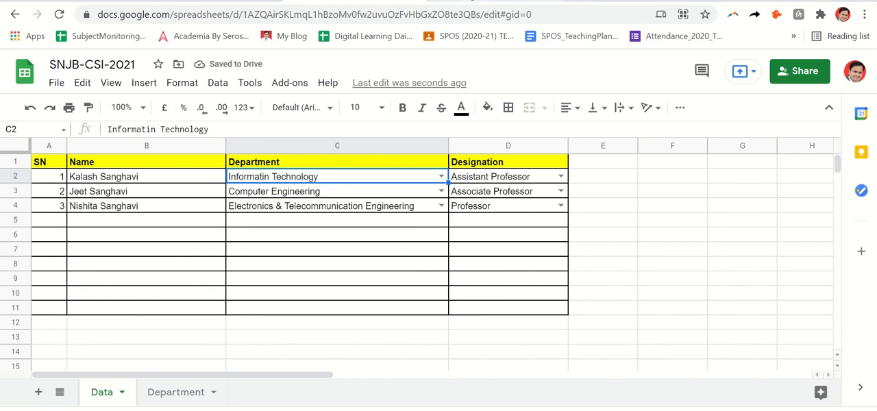
Step: Return to the Import spreadsheet and review the source URL and the Data!A1:D4 range in A1's IMPORTRANGE formula
click(468, 1)
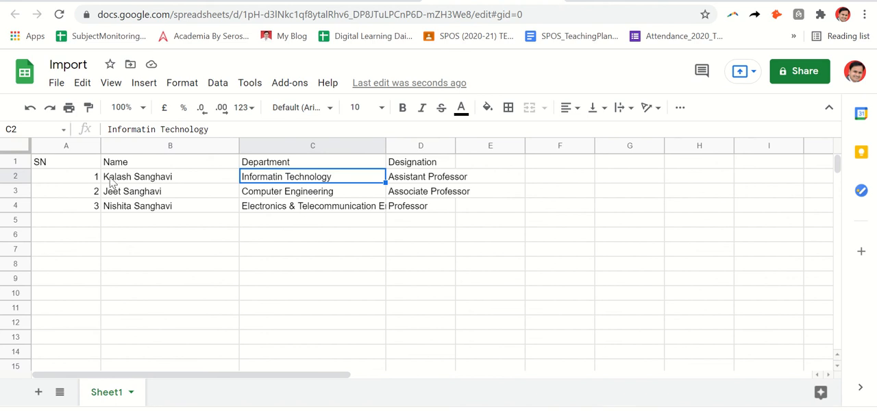
click(78, 163)
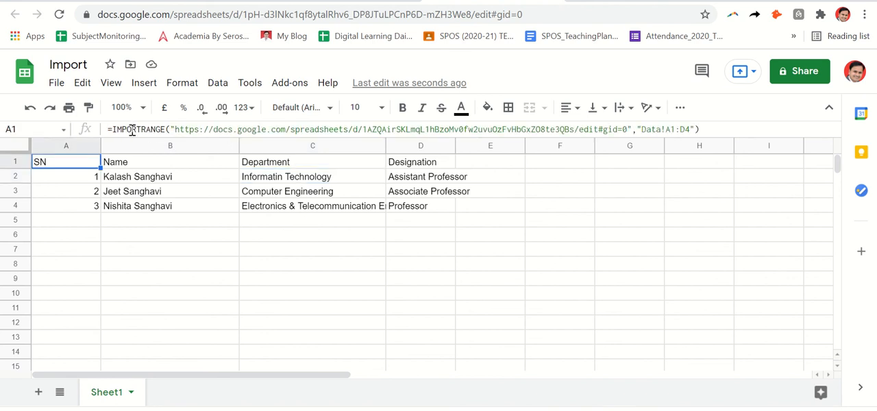
drag(112, 128, 627, 128)
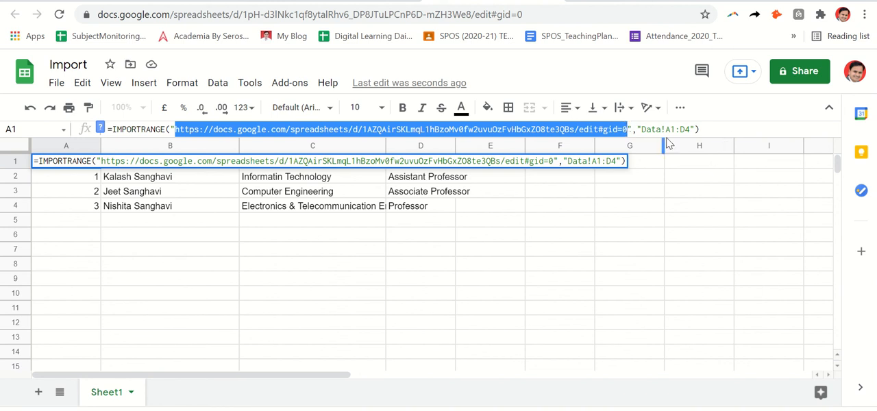
drag(641, 129, 693, 131)
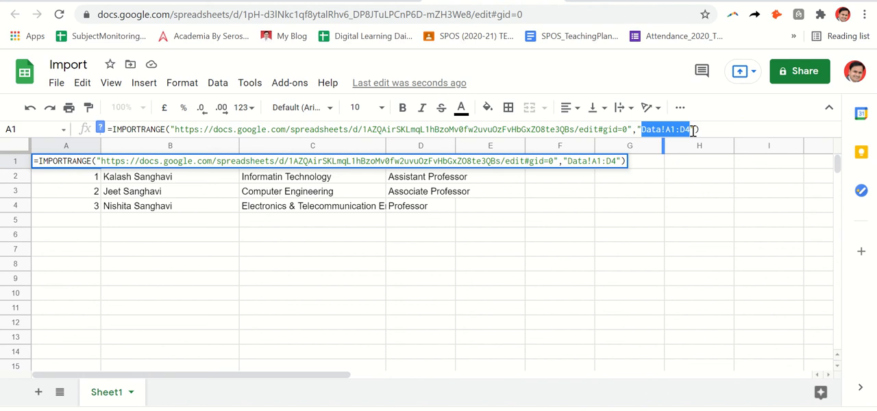
click(391, 255)
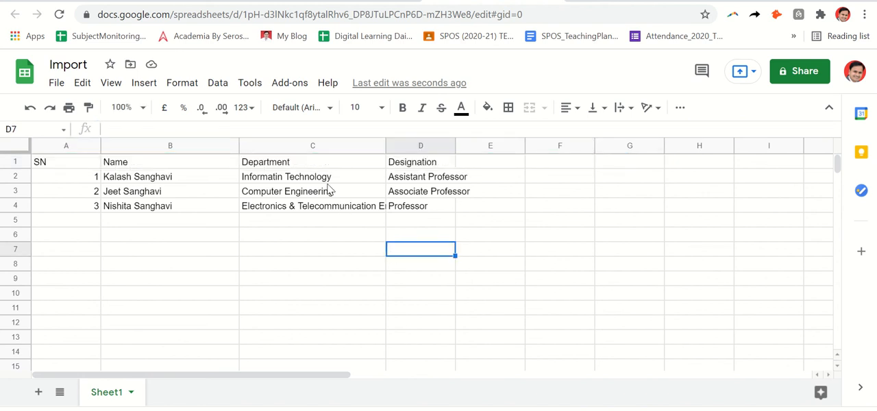
Step: Apply all borders to the imported table in A1:D4
drag(95, 165, 455, 210)
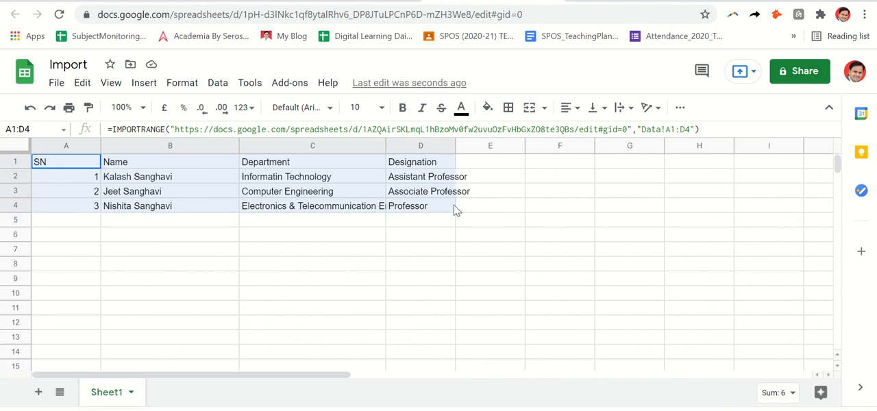
click(506, 110)
click(513, 136)
click(444, 262)
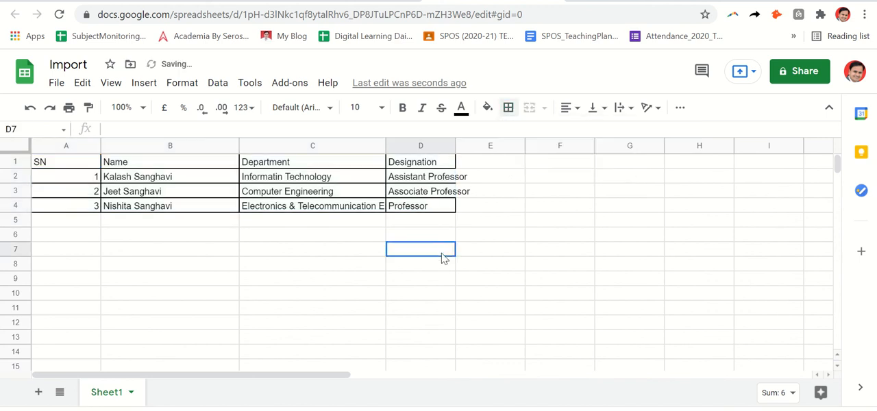
Step: Fit the width of the Designation column to its contents
drag(445, 262, 452, 150)
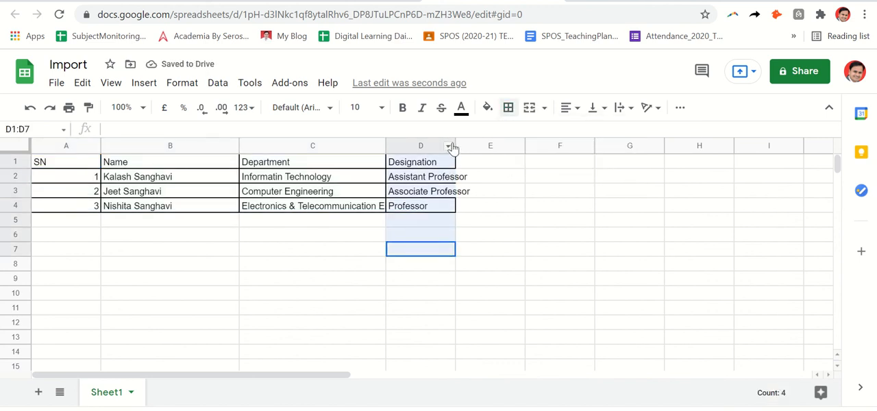
click(453, 145)
click(412, 197)
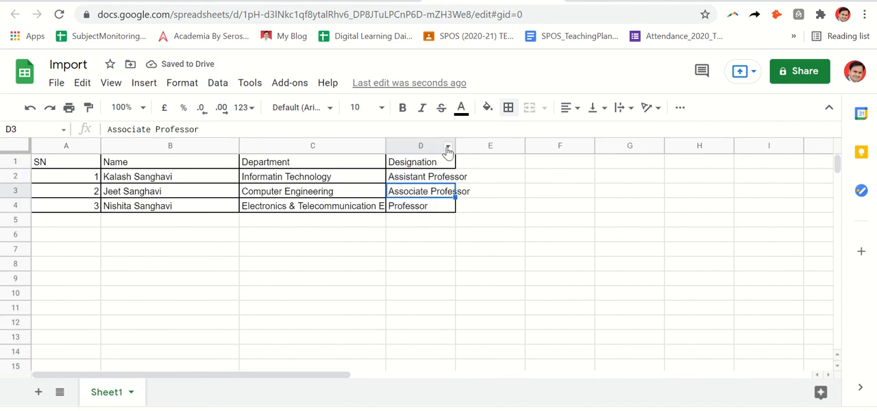
double_click(454, 142)
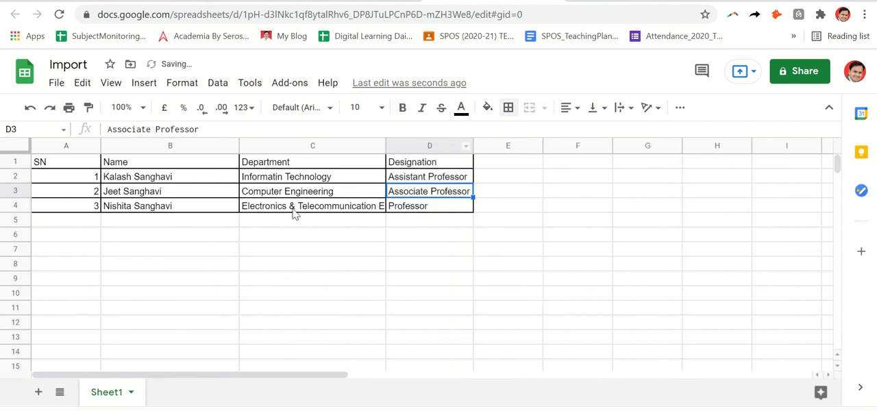
Step: Overwrite the imported Department in C3 with "hjxc" and inspect how the IMPORTRANGE cell A1 responds
click(295, 176)
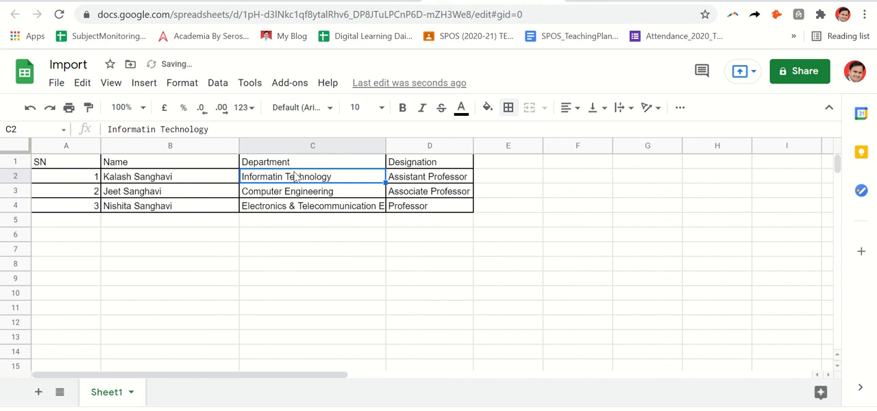
click(210, 163)
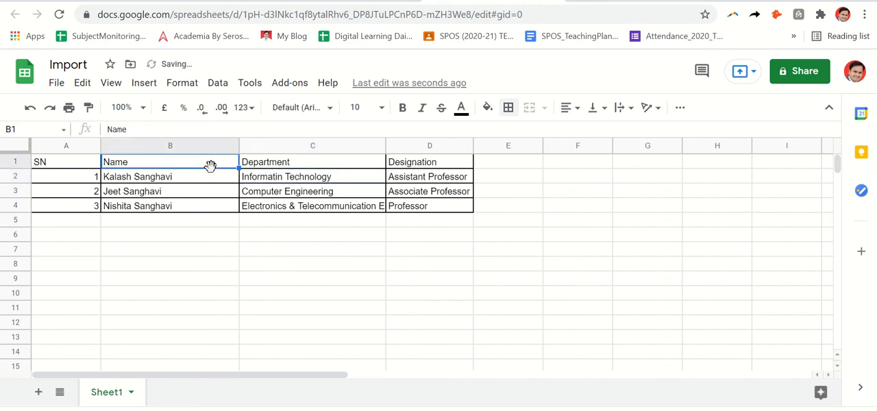
click(280, 195)
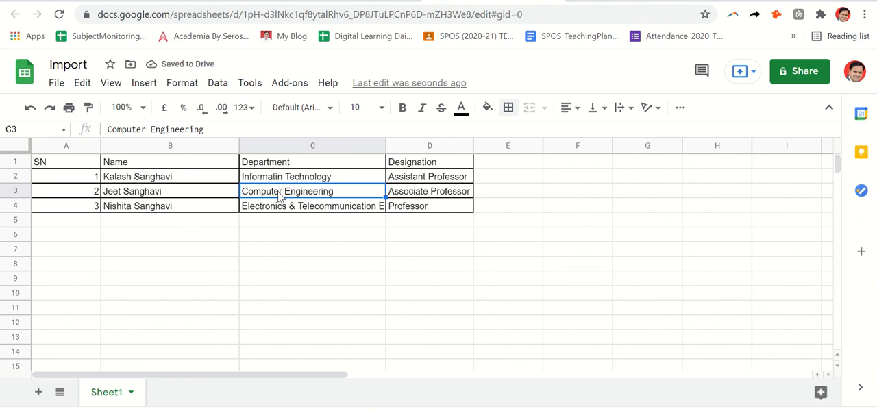
text(hjxc)
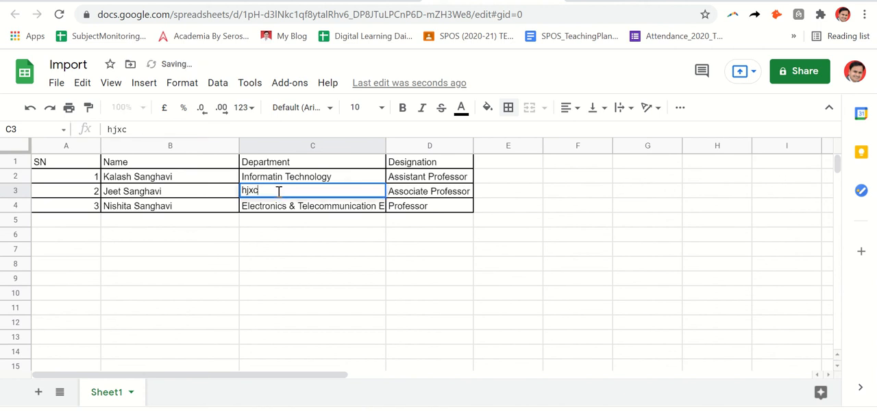
key(Return)
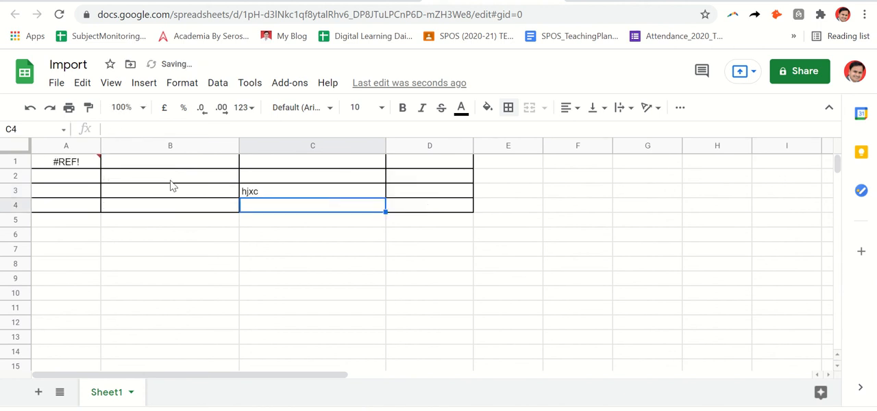
click(81, 167)
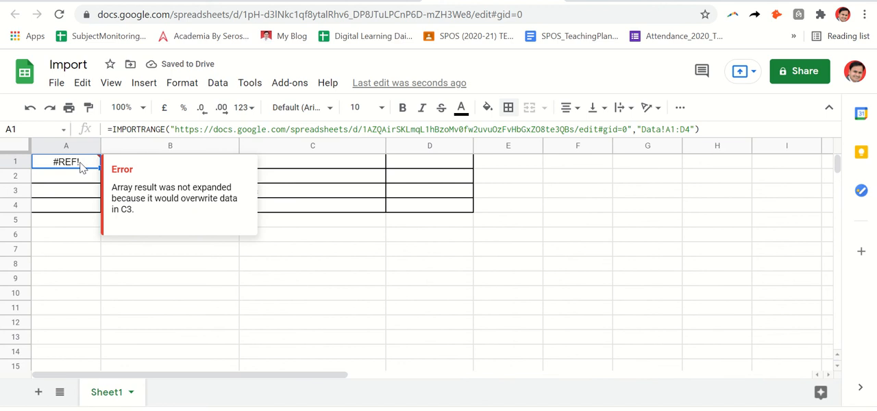
click(331, 198)
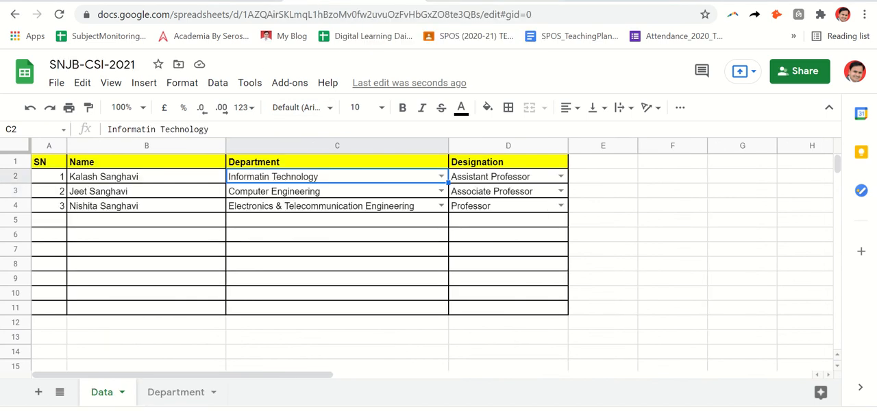
mouse_move(401, 3)
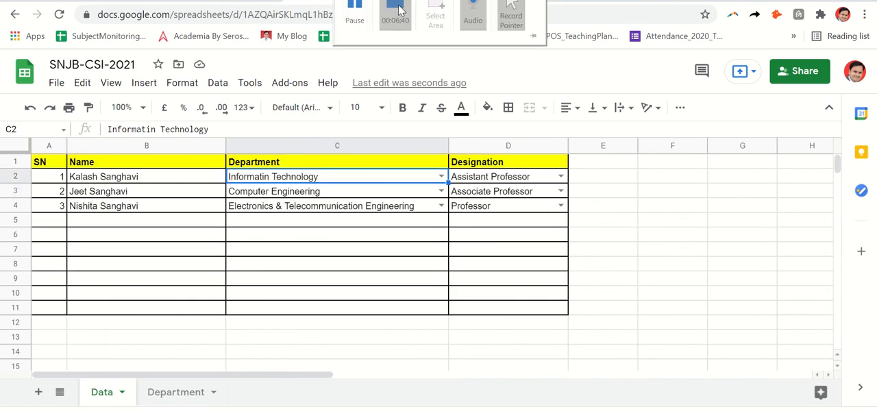